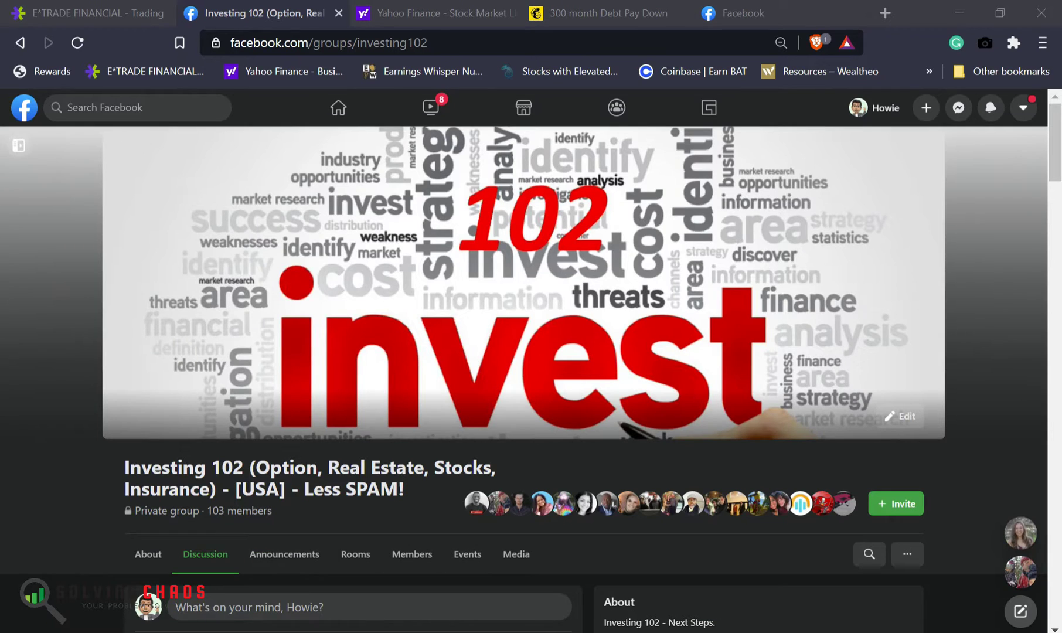
# Step: Check today's date on the Windows calendar, then close the Investing 102 group tab
pyautogui.press('super+alt+d')
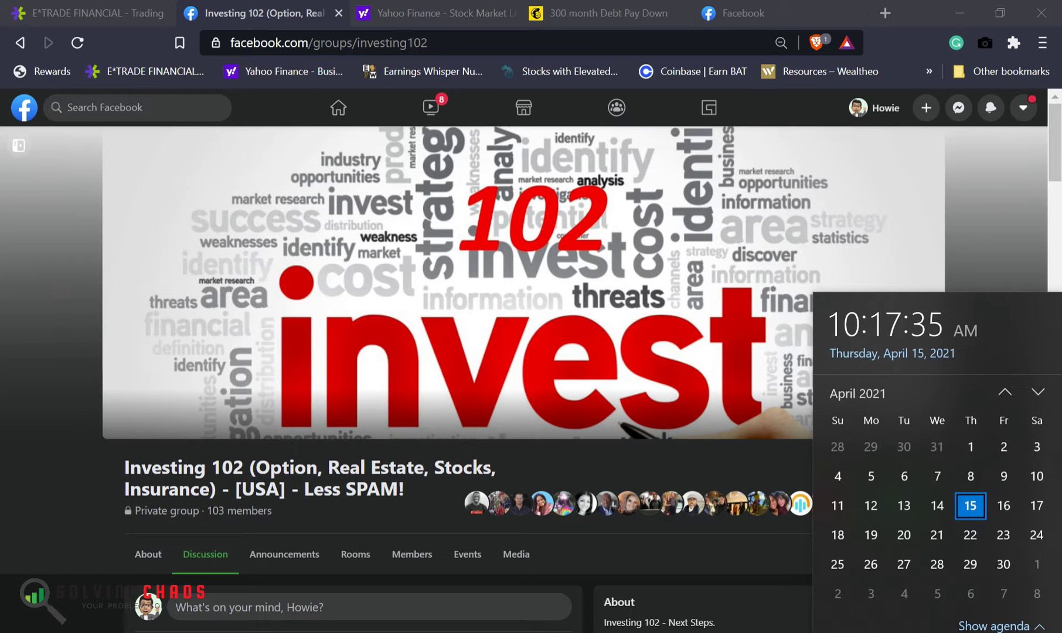
pyautogui.click(48, 469)
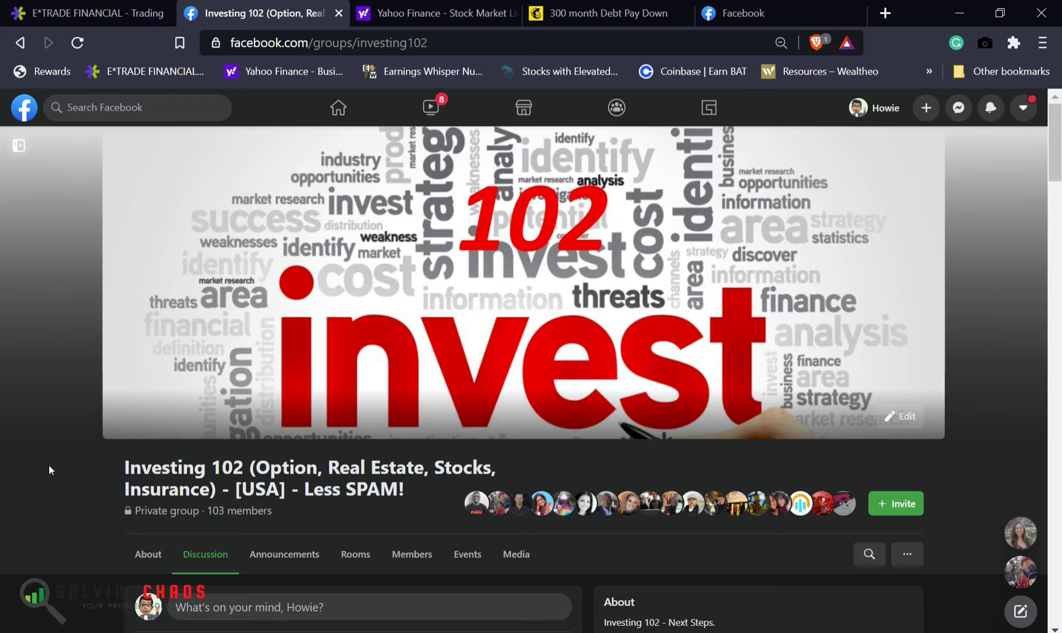
pyautogui.scroll(-7, 42, 443)
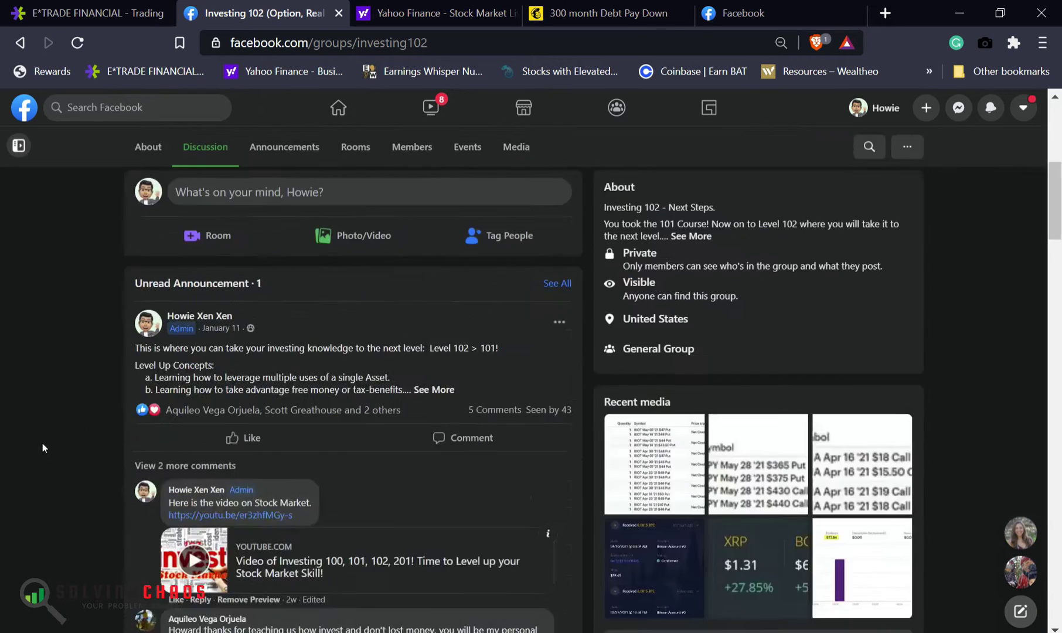
pyautogui.scroll(7, 42, 443)
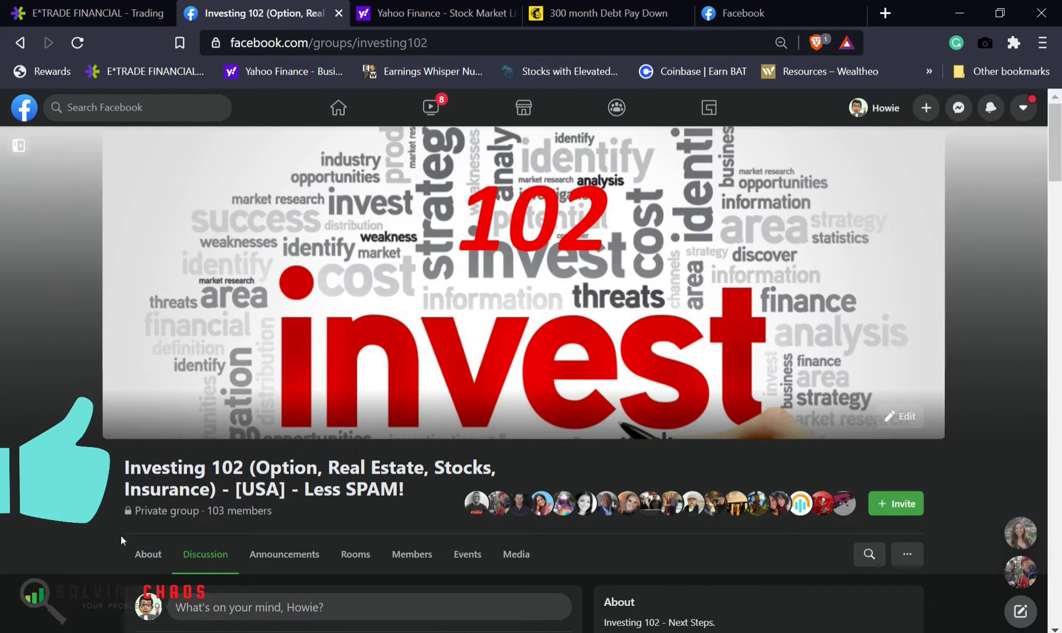
pyautogui.click(337, 13)
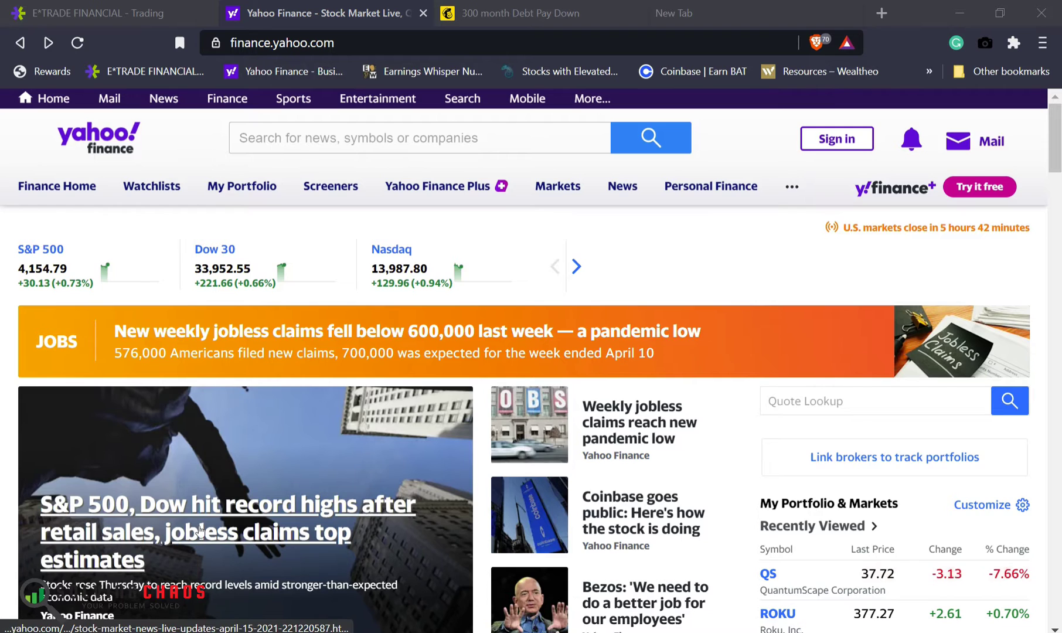
# Step: Glance at the Cointelegraph tab, then return to the E*TRADE ROKU options order
pyautogui.hotkey('ctrl', '4')
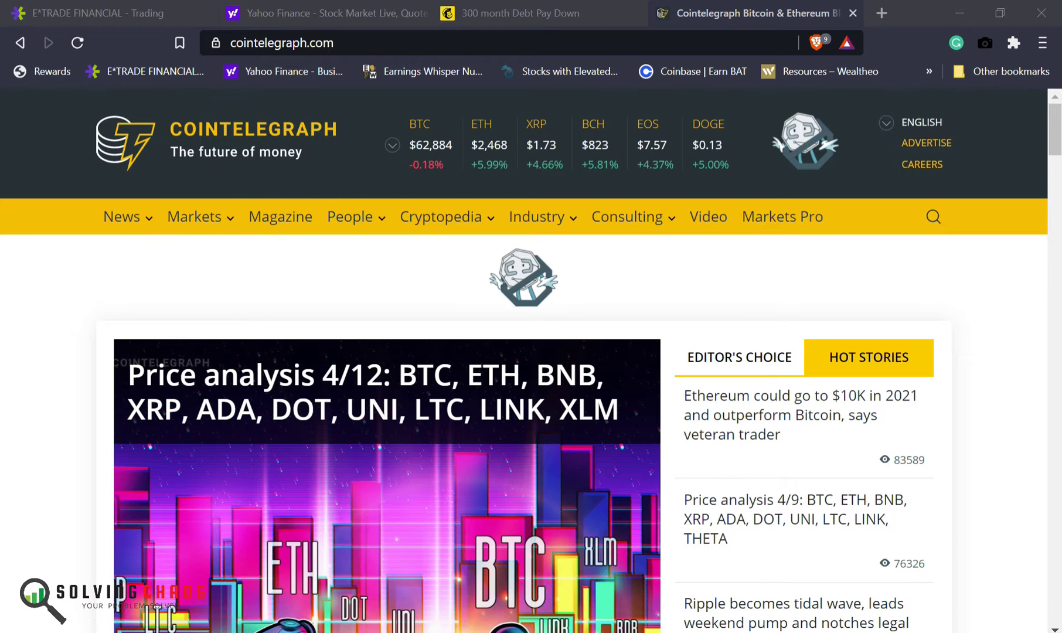
pyautogui.hotkey('ctrl', '1')
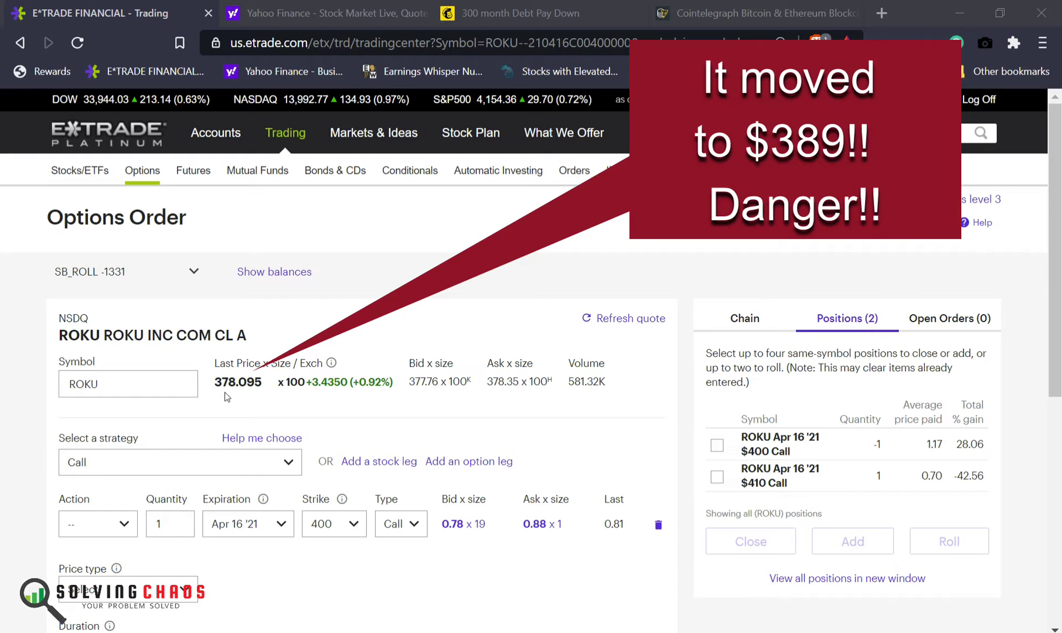
# Step: Switch the strategy to Put Spread, selling the 355 put and buying the 345 put
pyautogui.click(155, 472)
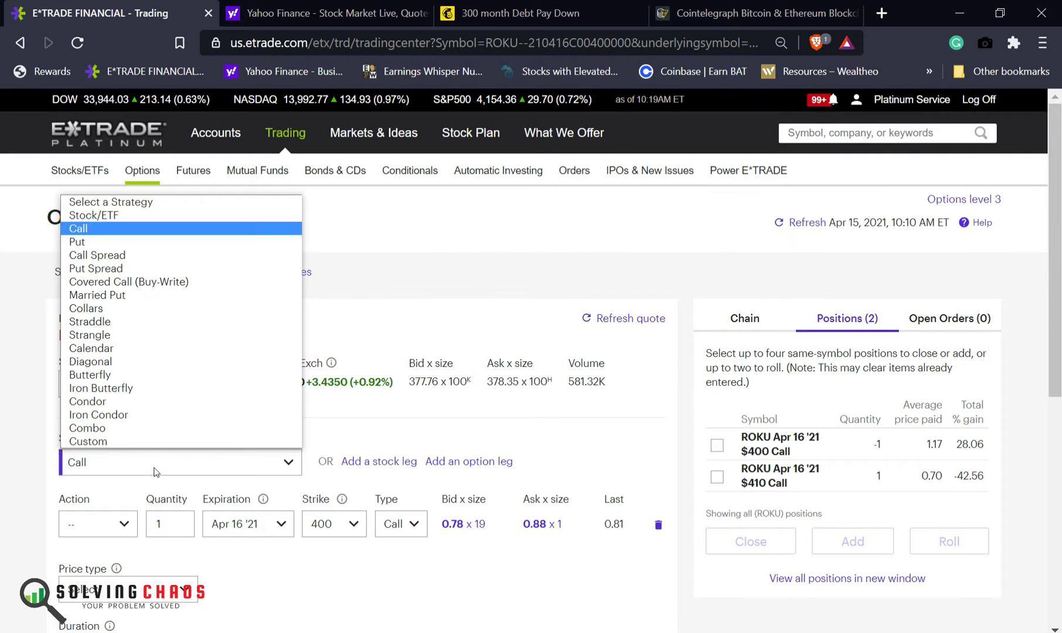
pyautogui.click(131, 270)
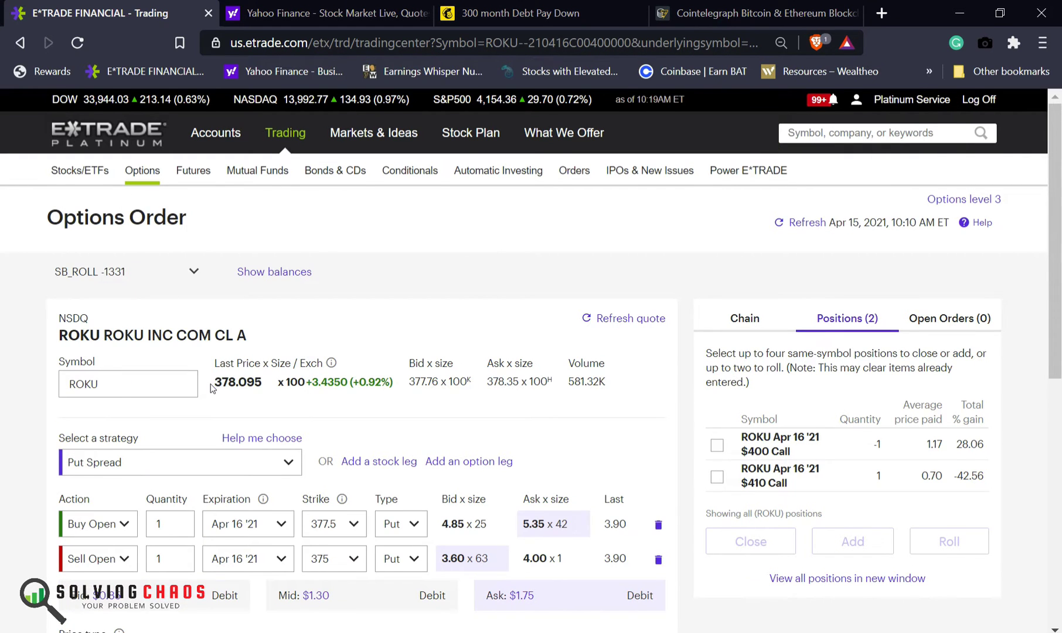
pyautogui.scroll(-2, 212, 389)
pyautogui.click(334, 468)
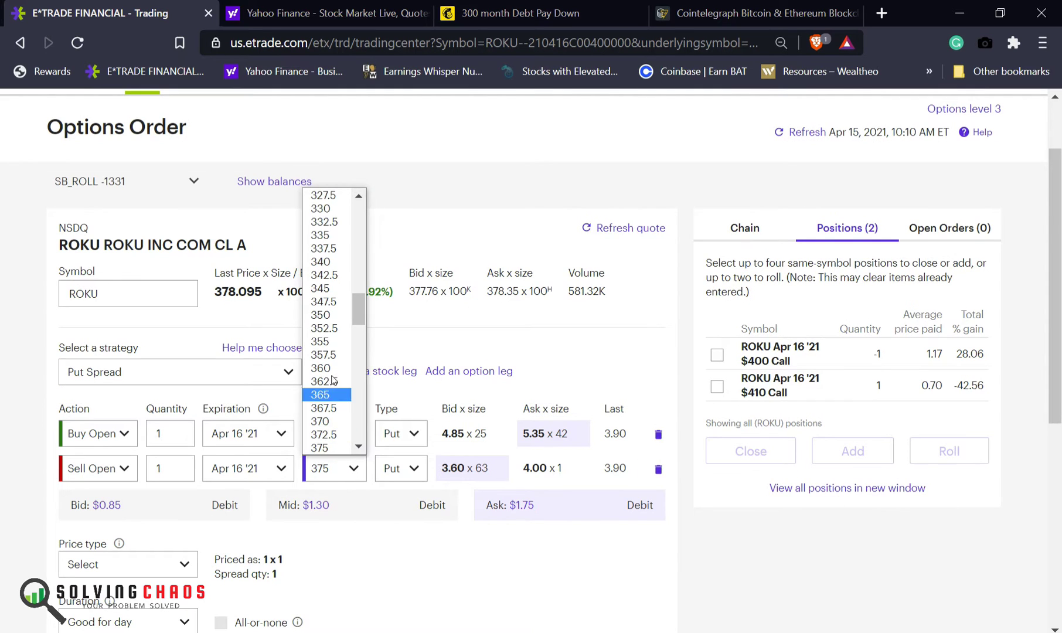
pyautogui.click(330, 342)
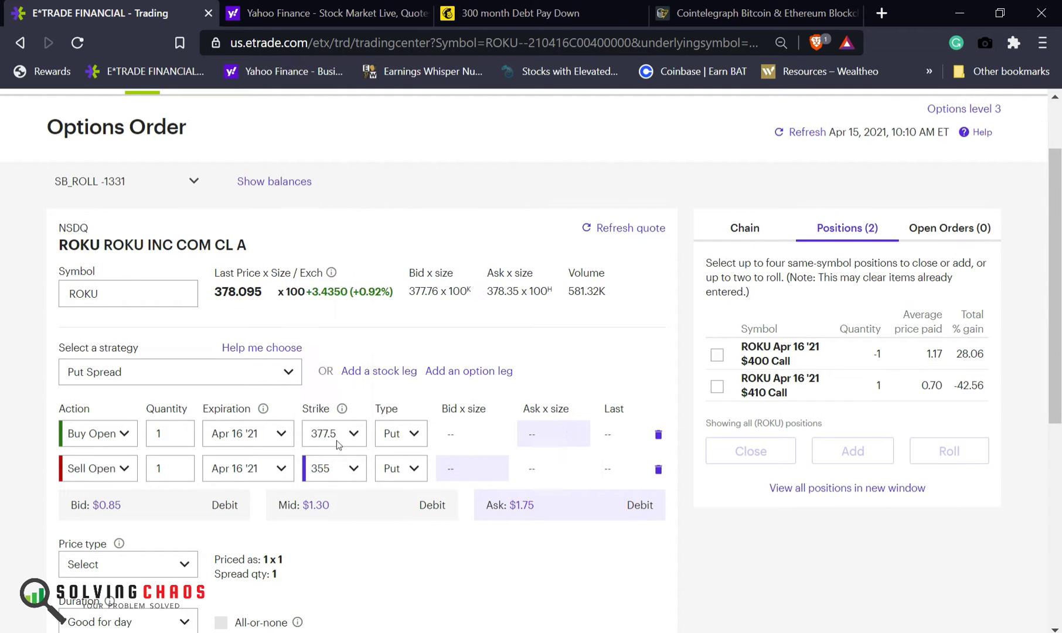
pyautogui.click(333, 433)
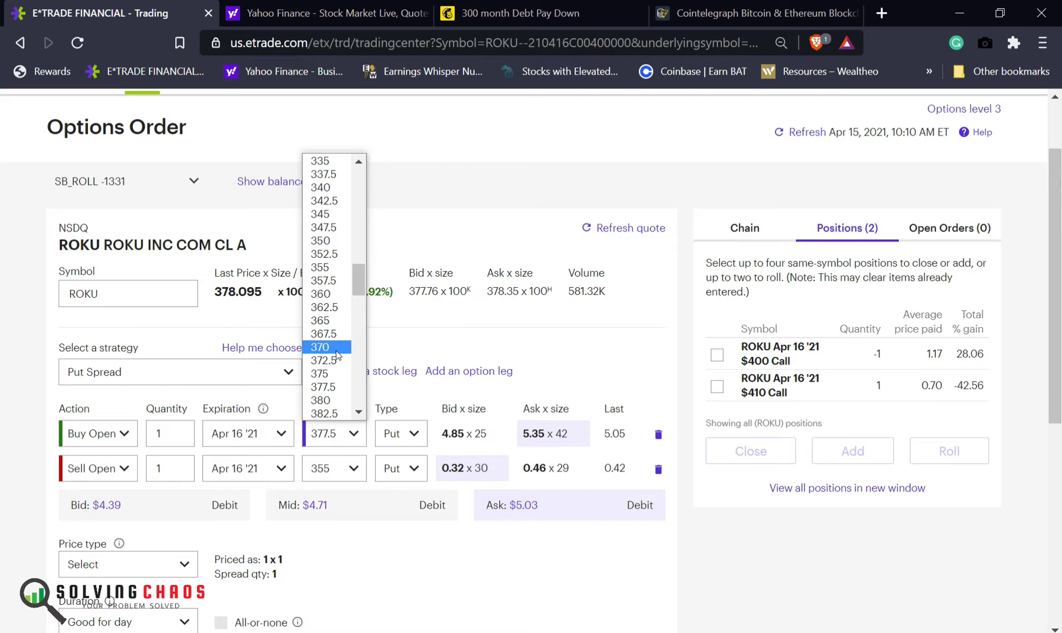
pyautogui.click(331, 217)
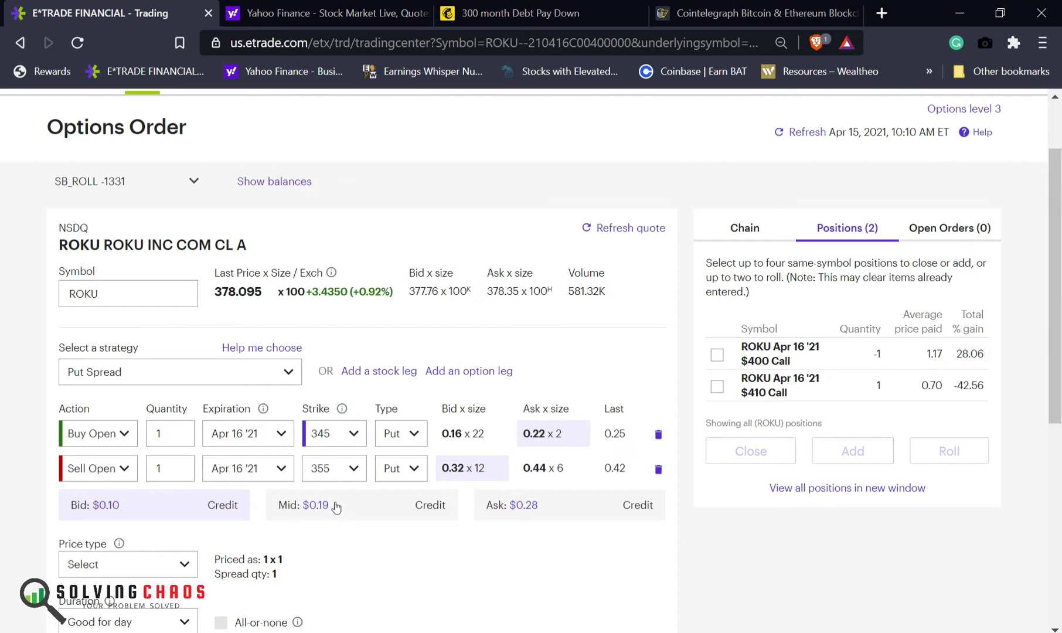
# Step: Change the strikes to sell the 350 put and buy the 340 put
pyautogui.click(357, 474)
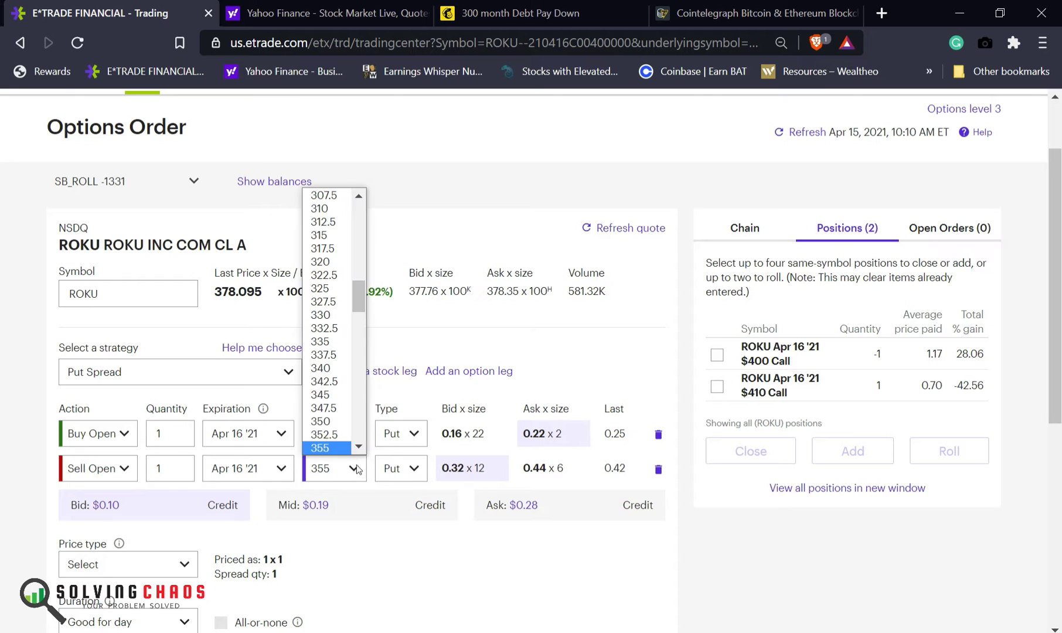
pyautogui.click(343, 419)
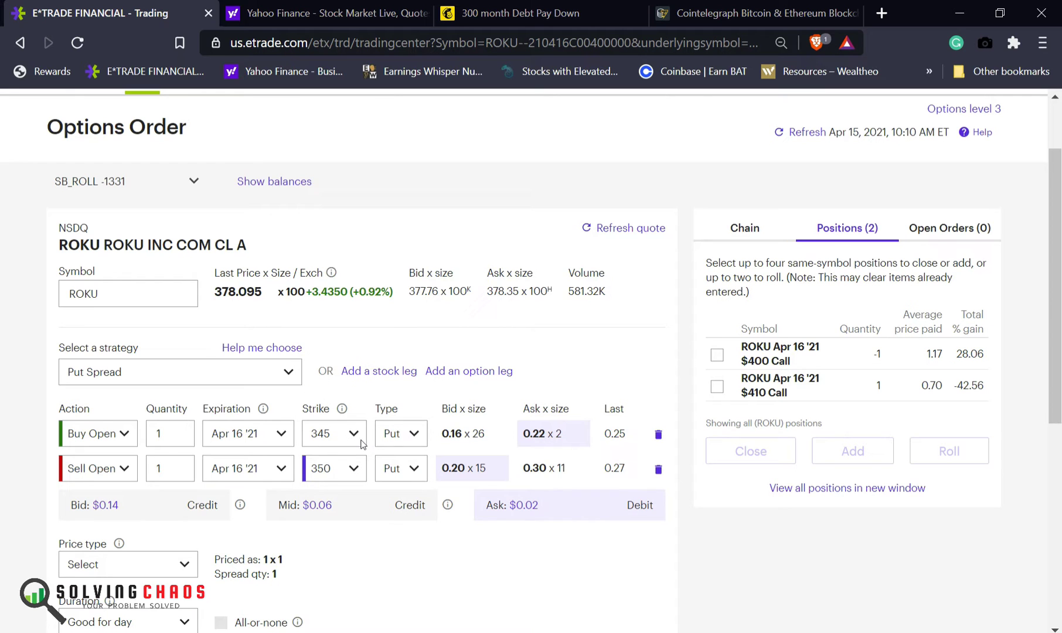
pyautogui.click(358, 441)
pyautogui.click(323, 388)
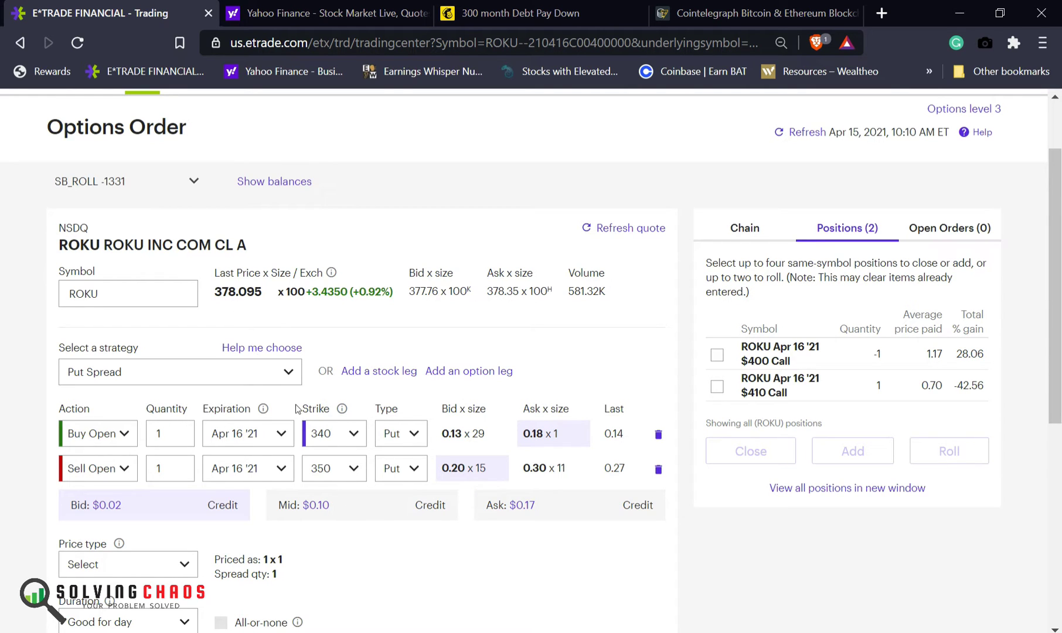
# Step: Restore the strikes to sell the 355 put and buy the 345 put
pyautogui.click(331, 468)
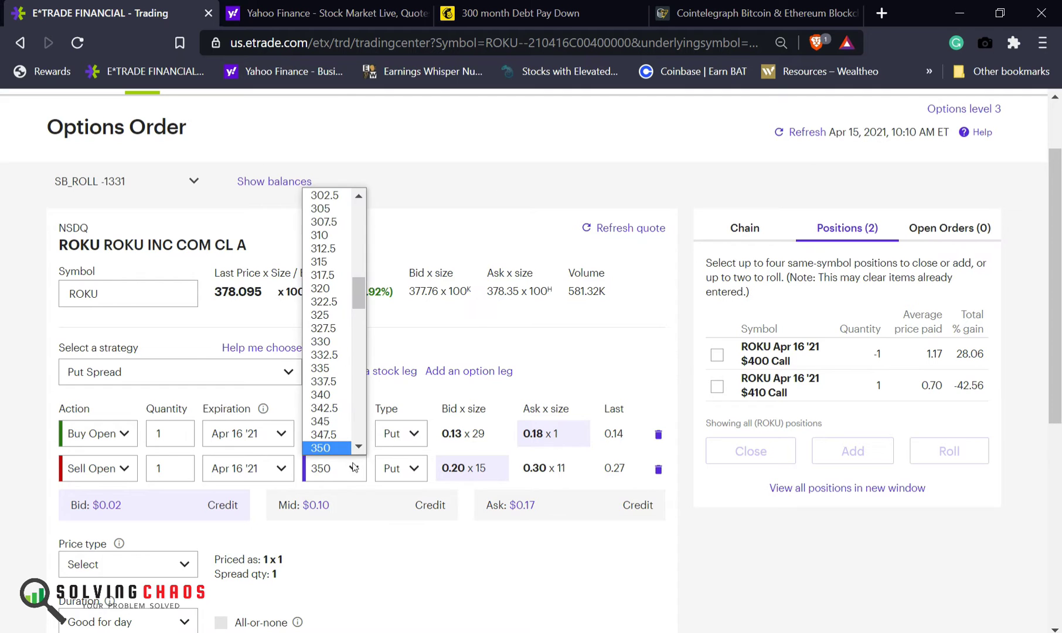
pyautogui.scroll(-1, 332, 433)
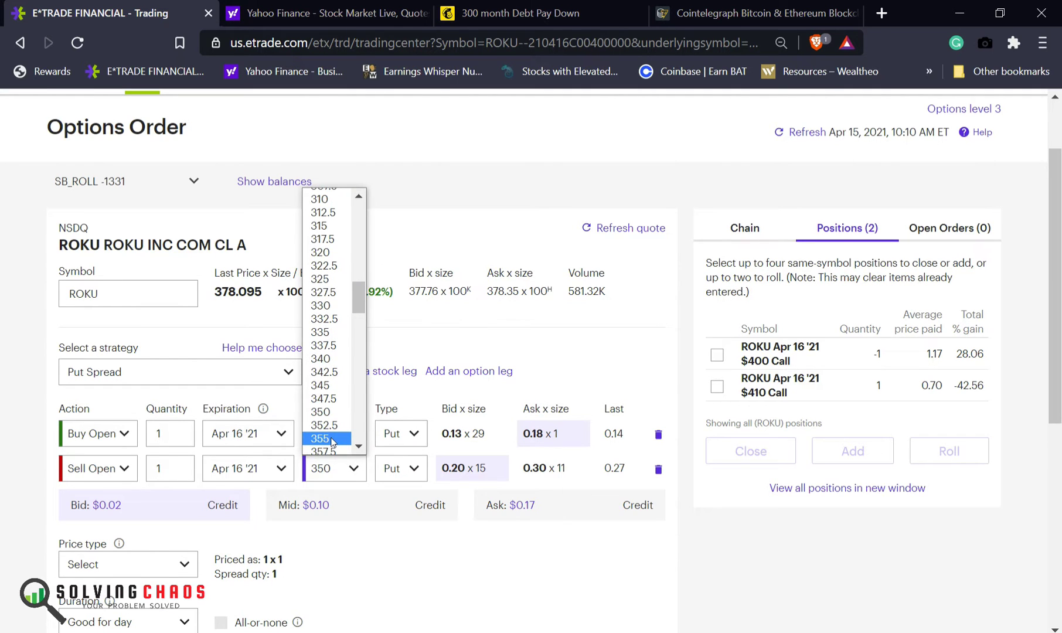
pyautogui.click(331, 438)
pyautogui.click(353, 435)
pyautogui.scroll(-1, 355, 420)
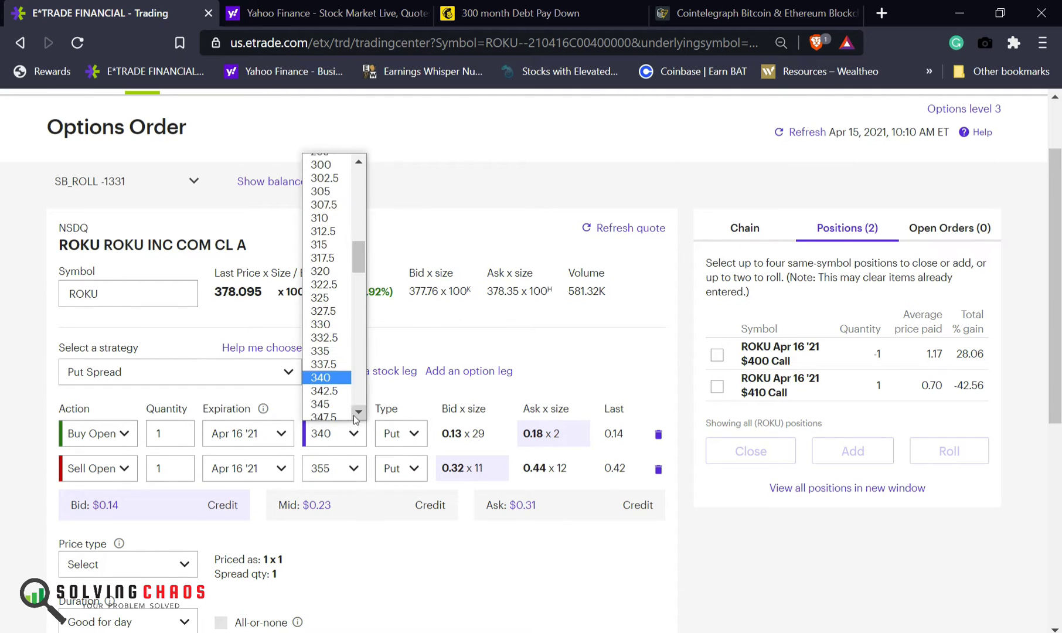
pyautogui.click(332, 403)
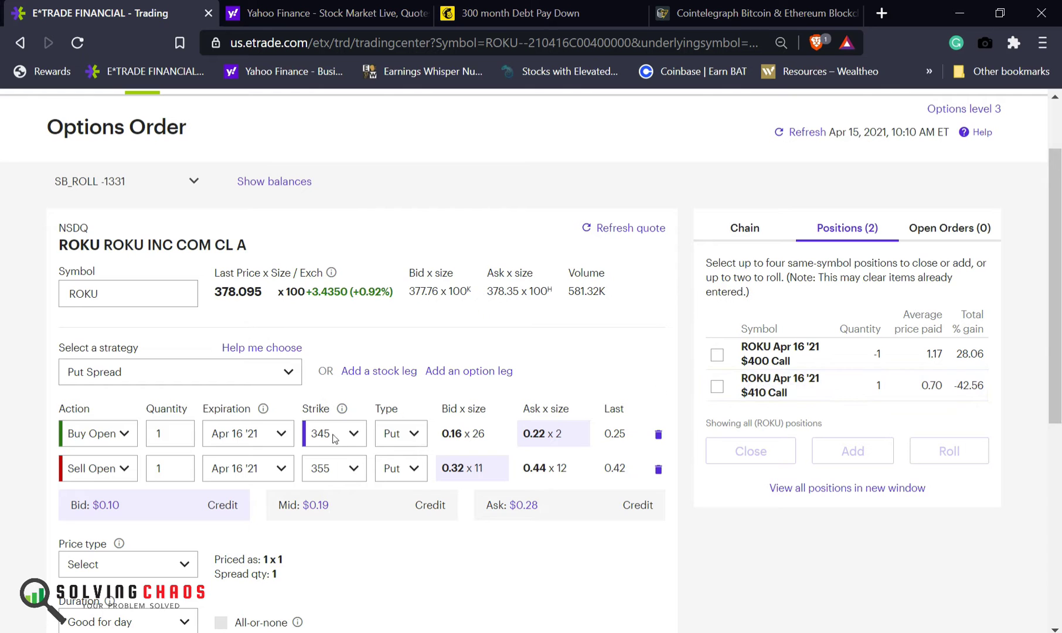
pyautogui.scroll(-1, 272, 523)
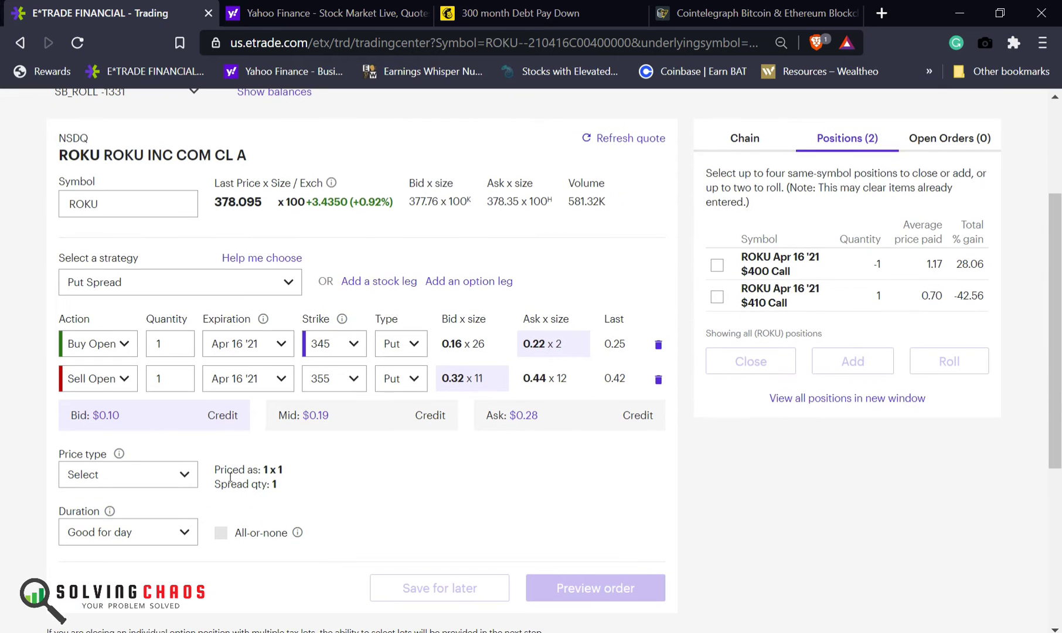
# Step: Set the price type to Net credit at 0.23, with duration Good for 60 days
pyautogui.click(160, 474)
pyautogui.click(138, 521)
pyautogui.click(310, 475)
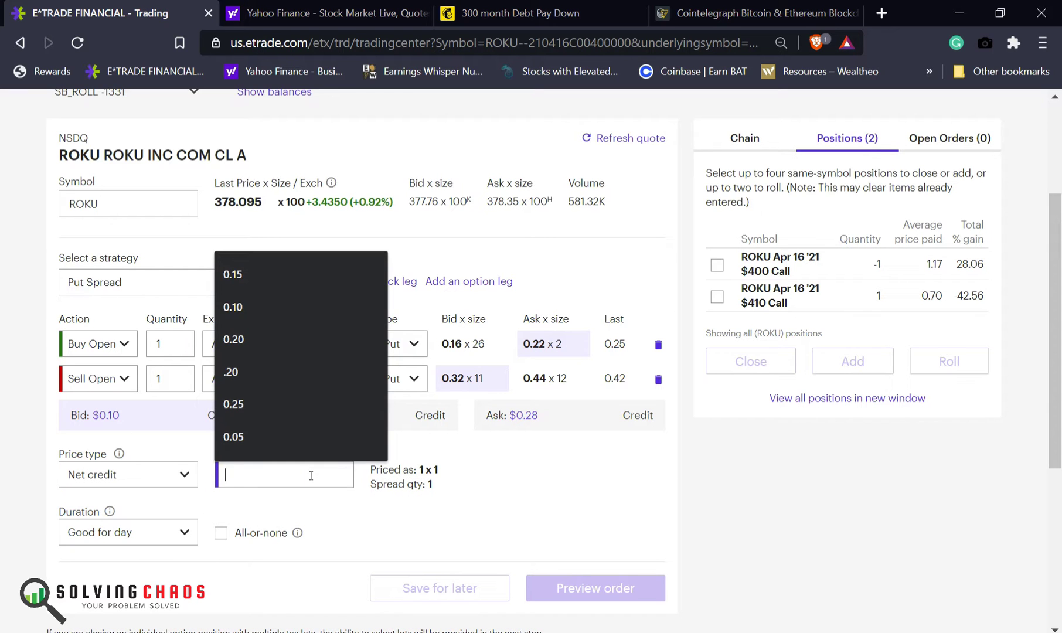
pyautogui.write('.23')
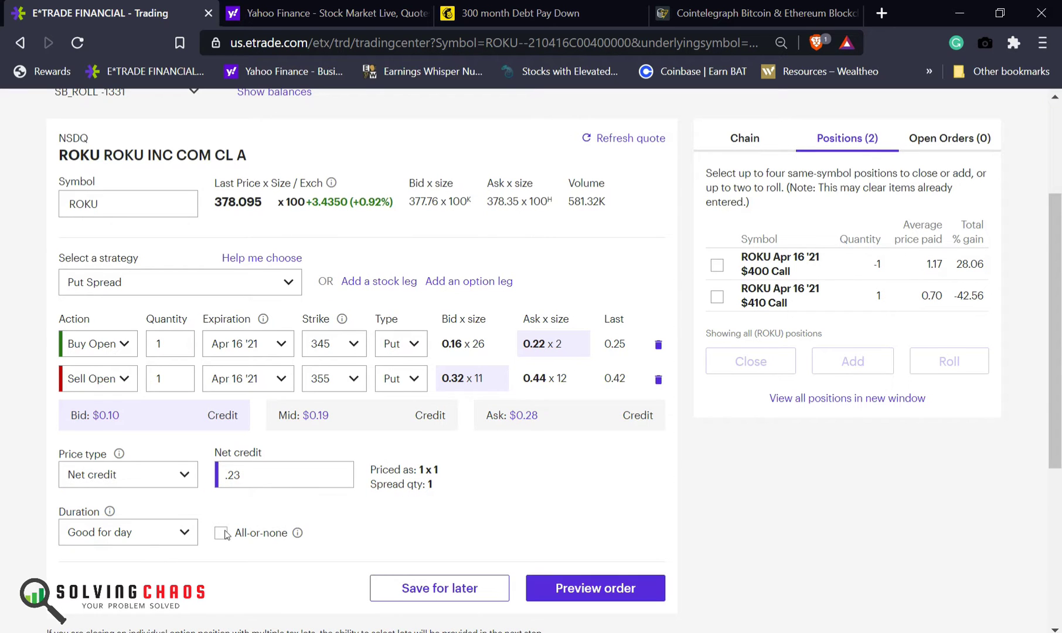
pyautogui.click(141, 540)
pyautogui.click(136, 567)
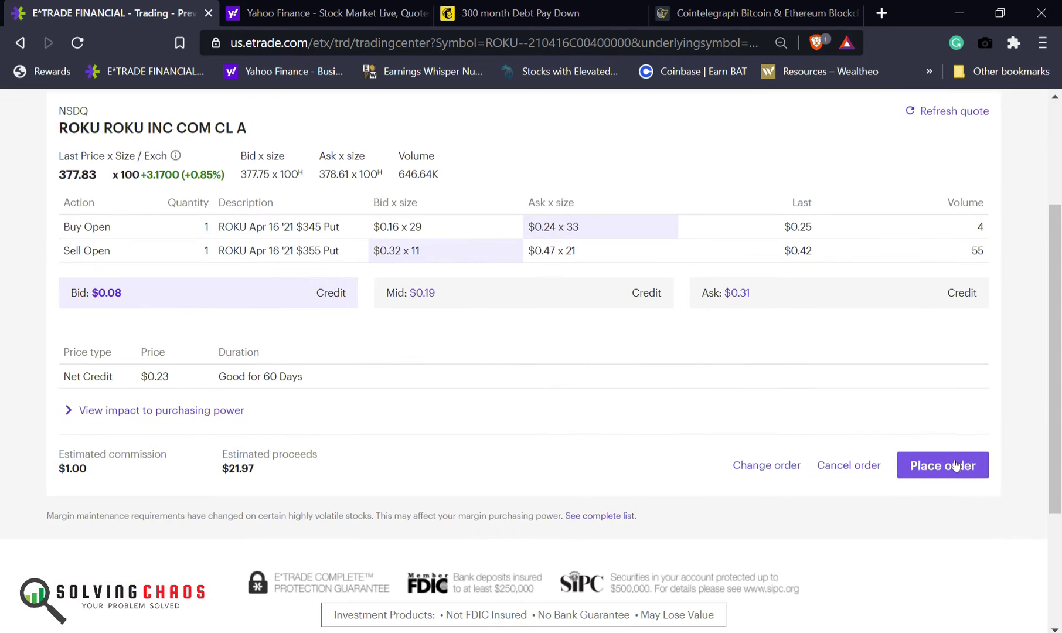
# Step: Place the ROKU put spread order and start another trade
pyautogui.click(955, 465)
pyautogui.scroll(-3, 921, 508)
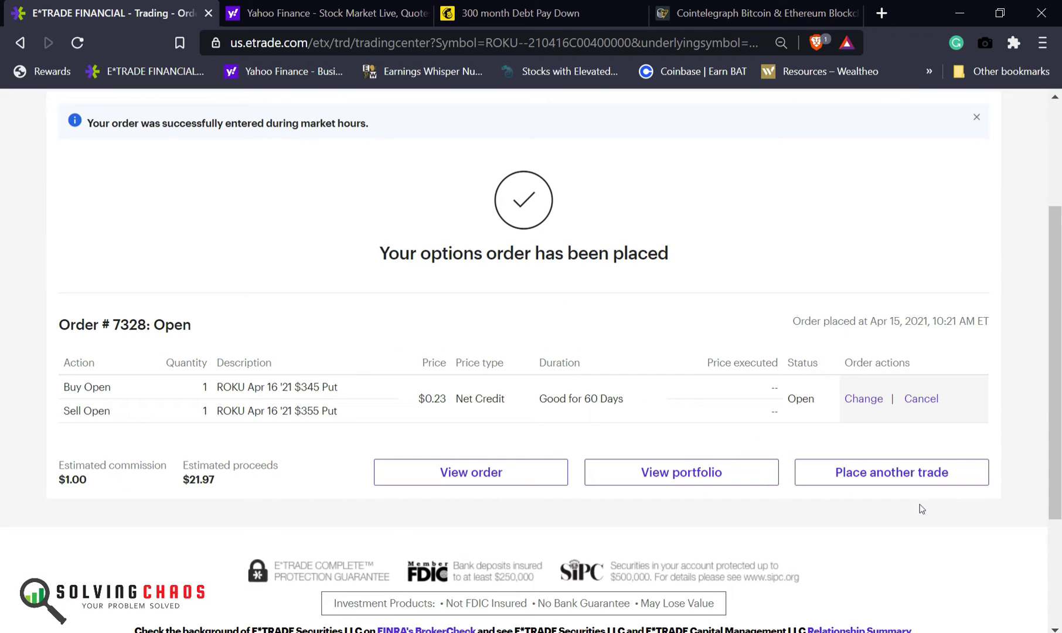
pyautogui.click(897, 473)
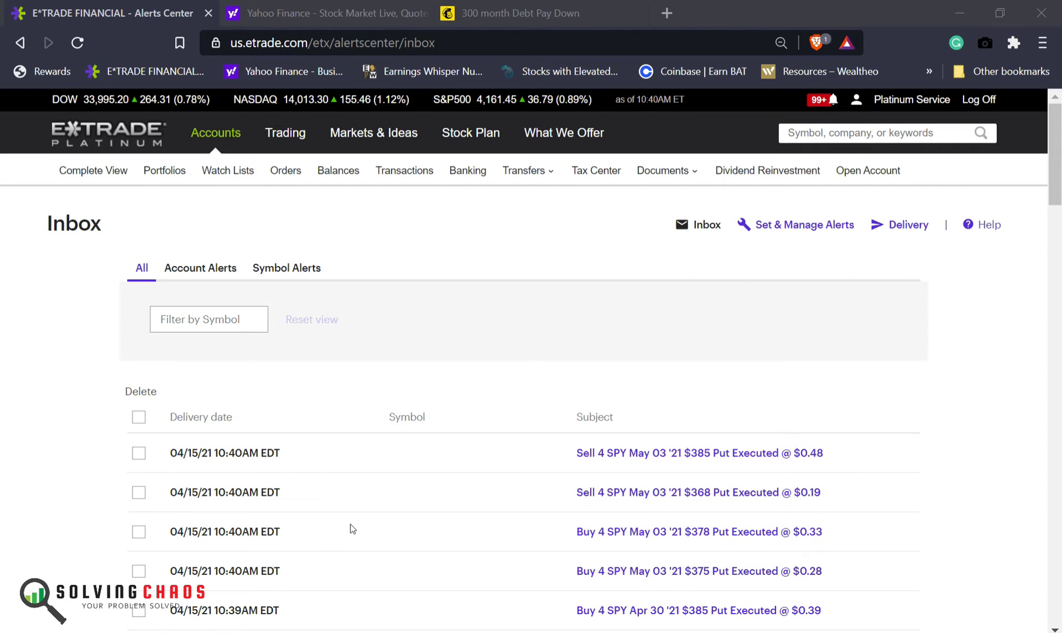
pyautogui.scroll(-2, 350, 530)
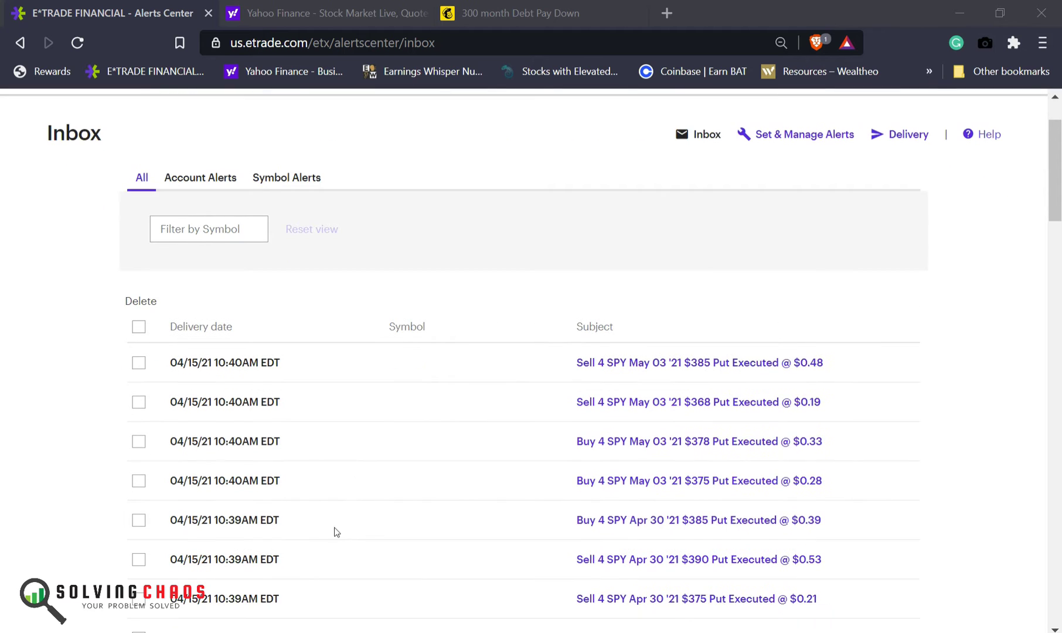
pyautogui.scroll(-2, 284, 540)
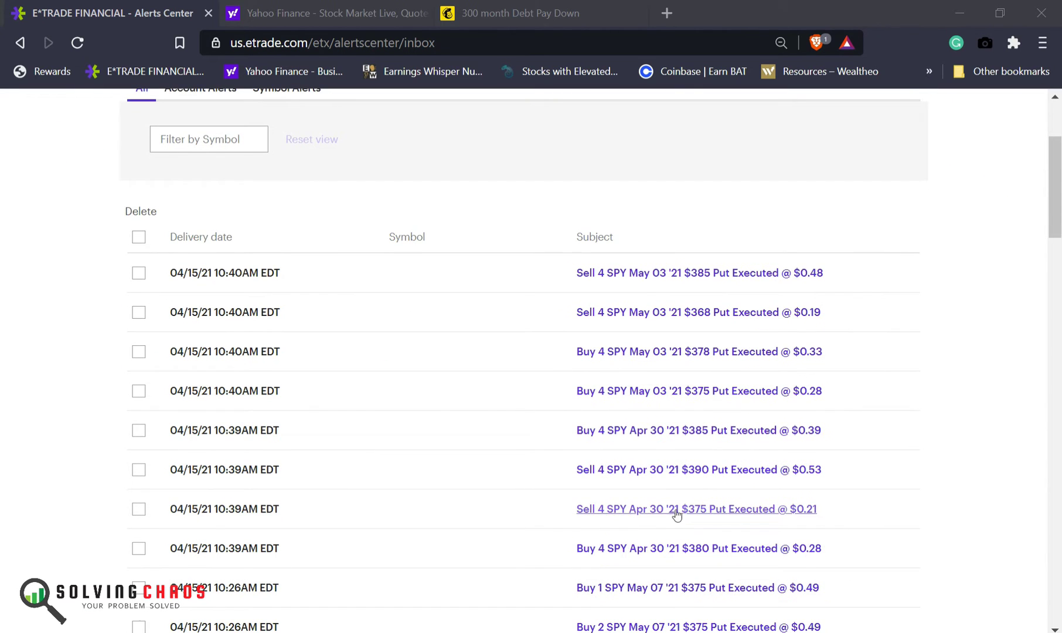
pyautogui.scroll(2, 678, 509)
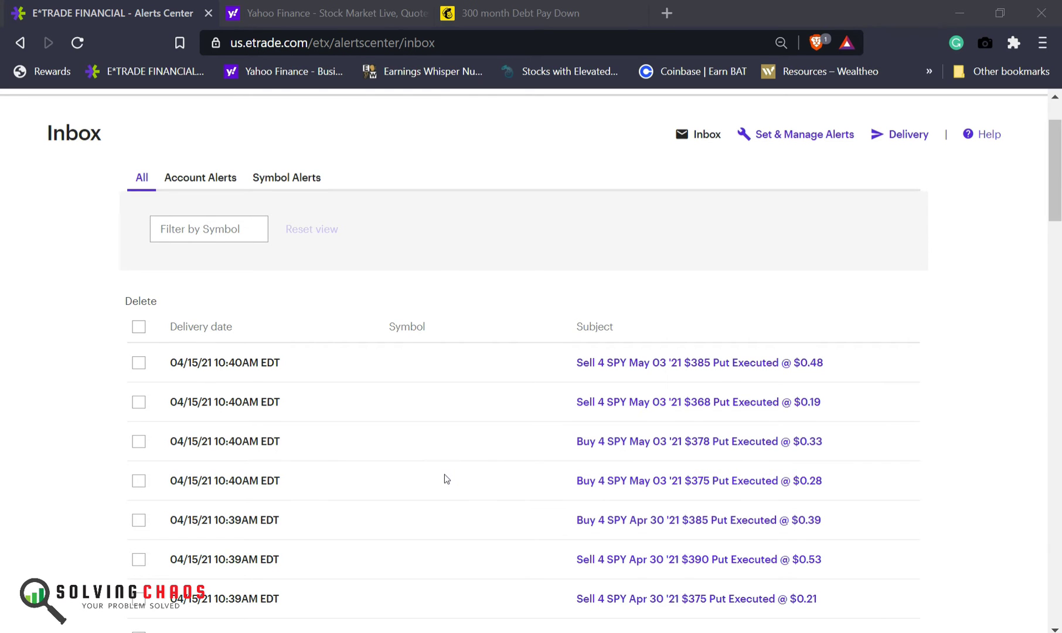
pyautogui.scroll(-3, 445, 479)
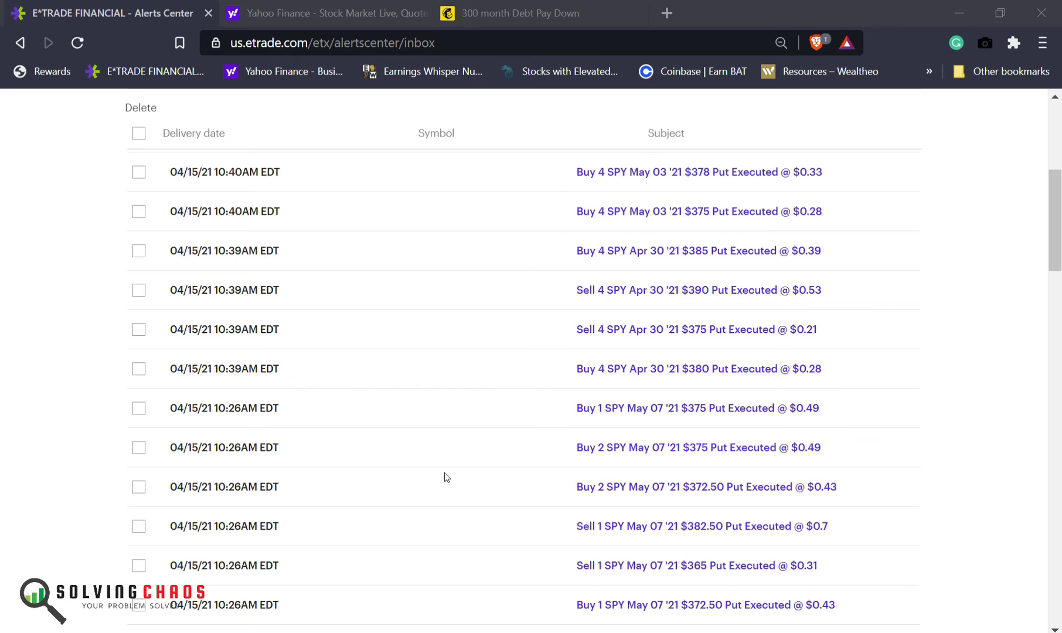
pyautogui.scroll(6, 444, 472)
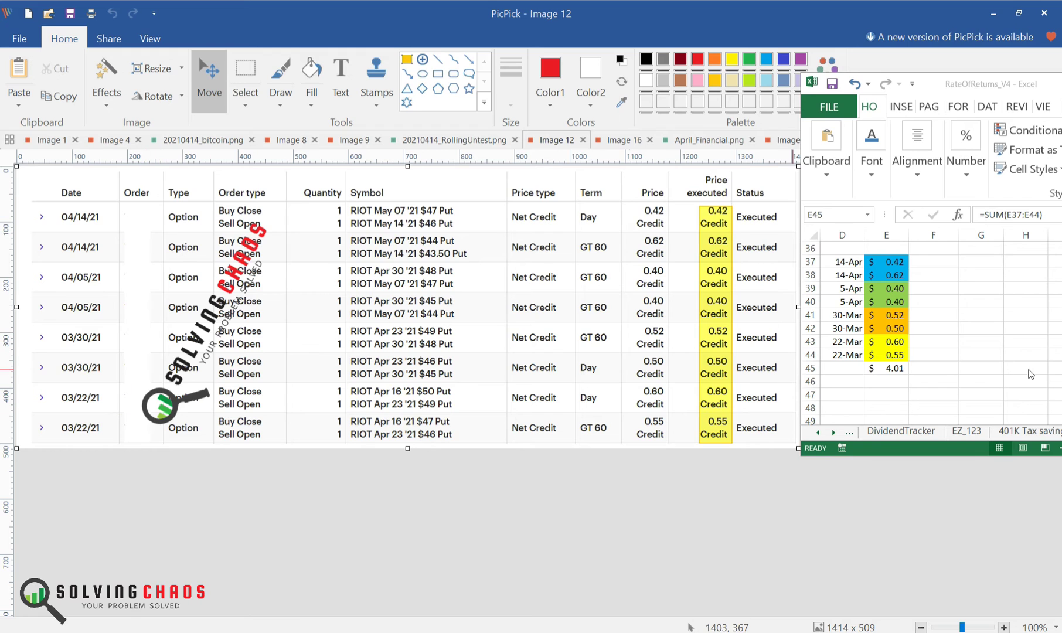
# Step: Bring the Excel sheet of RIOT put-spread credits forward
pyautogui.click(907, 381)
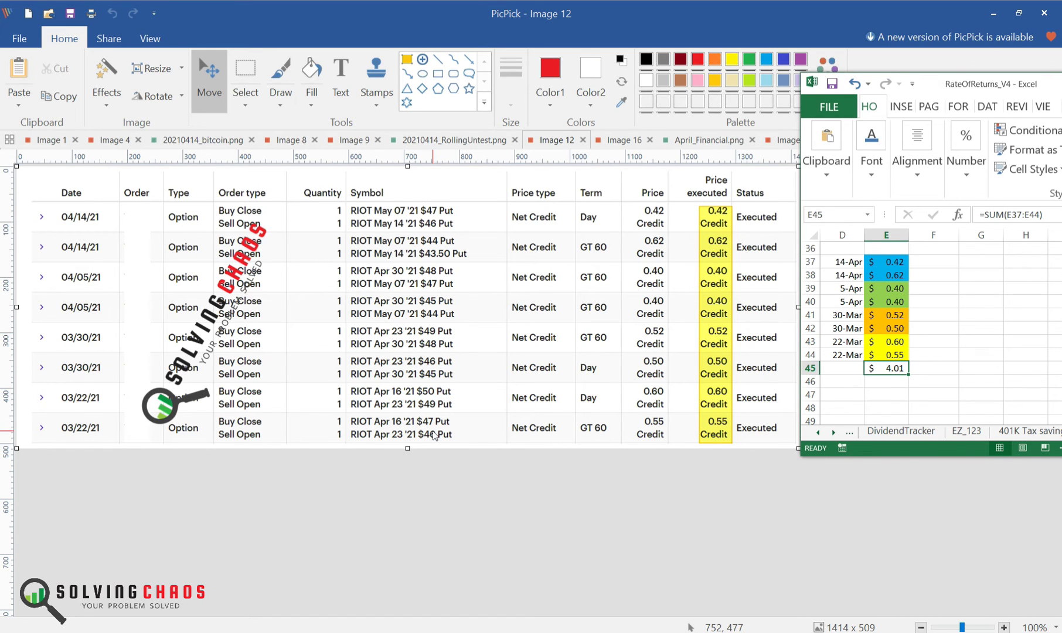
pyautogui.click(888, 369)
pyautogui.moveTo(838, 368); pyautogui.dragTo(896, 398)
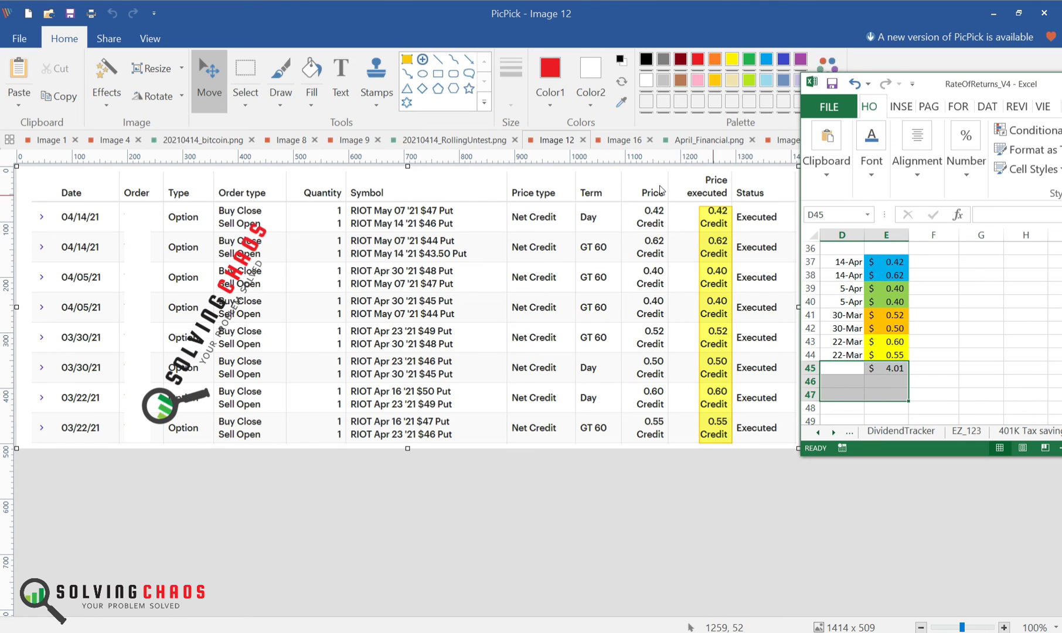
# Step: Switch back to the Brave browser on finance.yahoo.com
pyautogui.hotkey('alt', 'Tab')
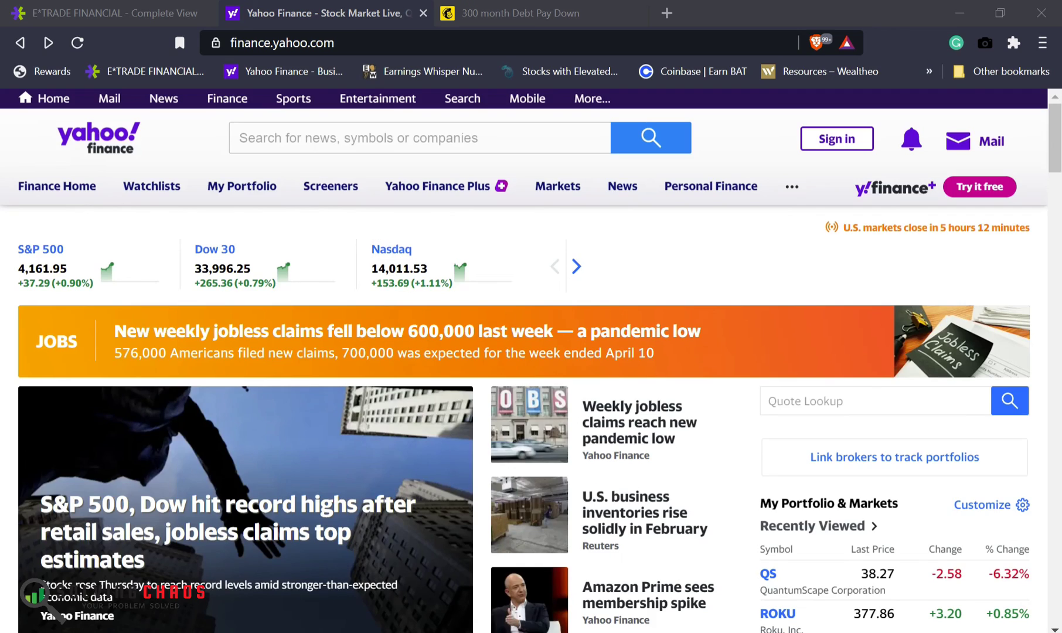